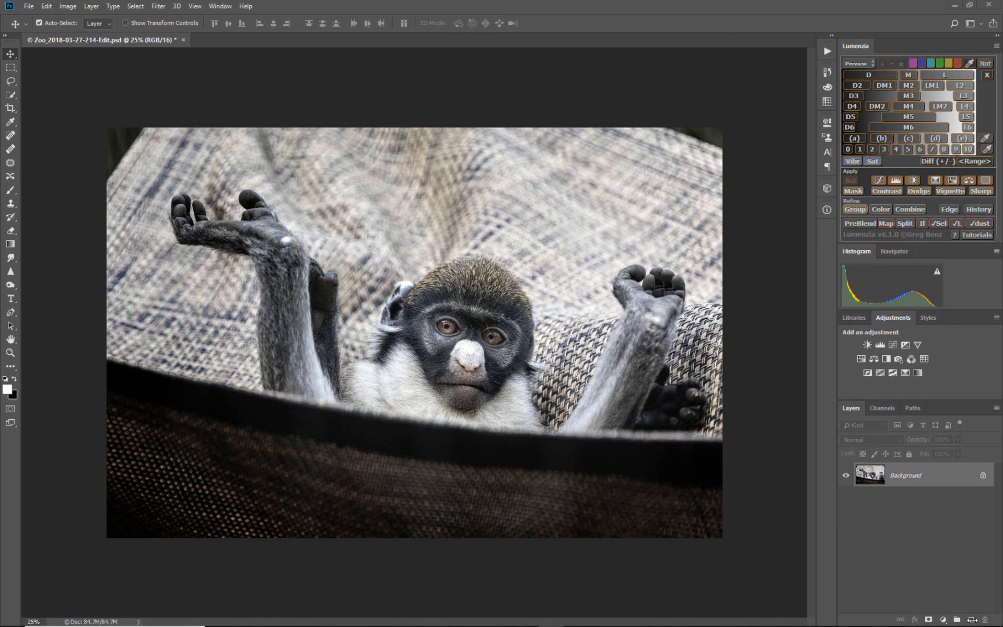
Add a blank layer and try a rough lasso selection around the photo's dark upper-left corner
{"action": "left_click", "coordinate": [971, 620]}
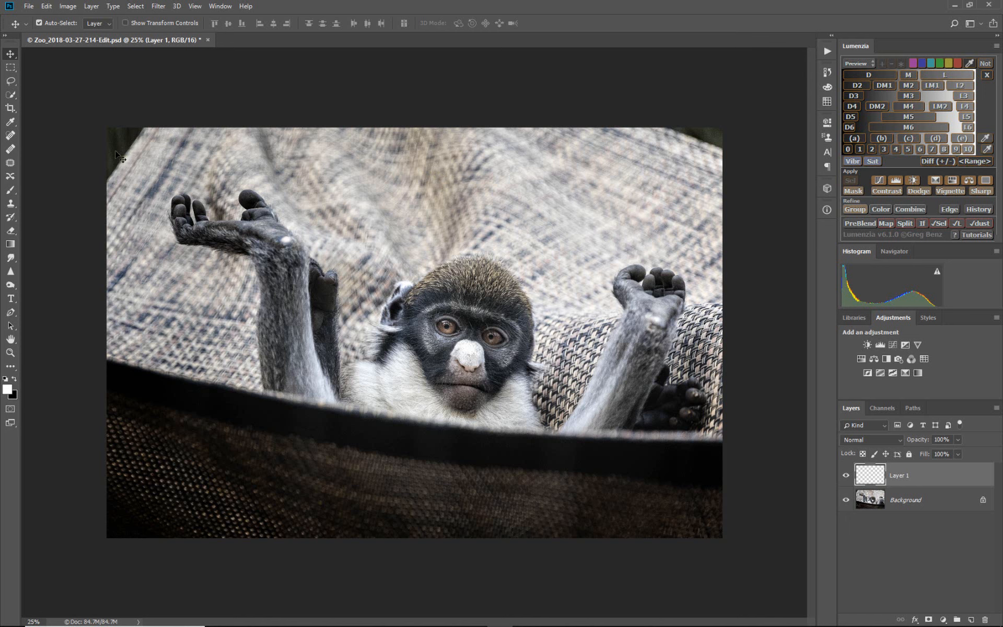
{"action": "key", "text": "l"}
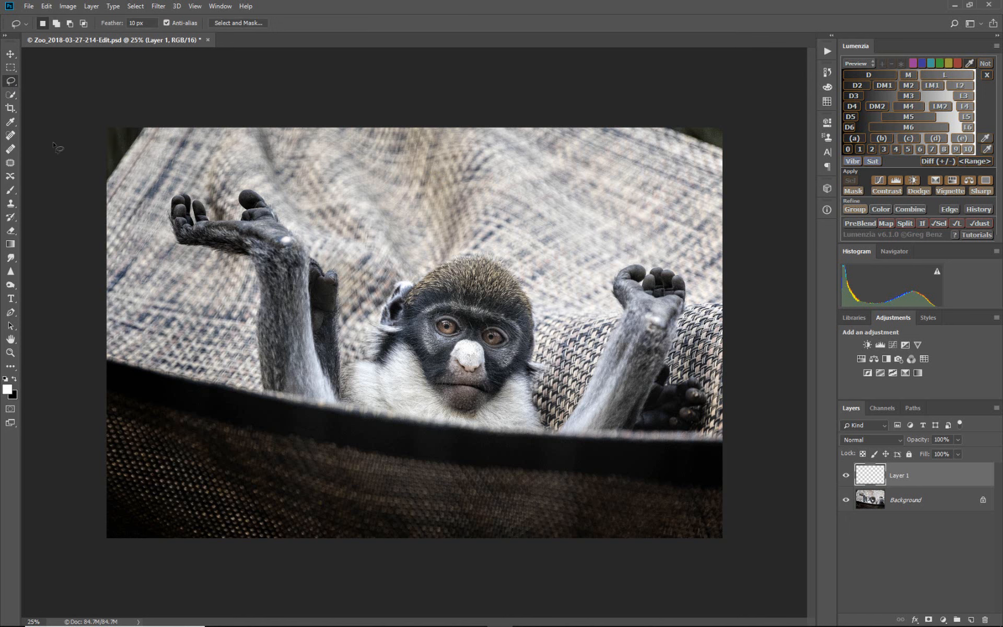
{"action": "mouse_move", "coordinate": [96, 208]}
{"action": "left_mouse_down"}
{"action": "mouse_move", "coordinate": [142, 165]}
{"action": "mouse_move", "coordinate": [164, 119]}
{"action": "mouse_move", "coordinate": [134, 111]}
{"action": "mouse_move", "coordinate": [95, 123]}
{"action": "mouse_move", "coordinate": [97, 204]}
{"action": "left_mouse_up"}
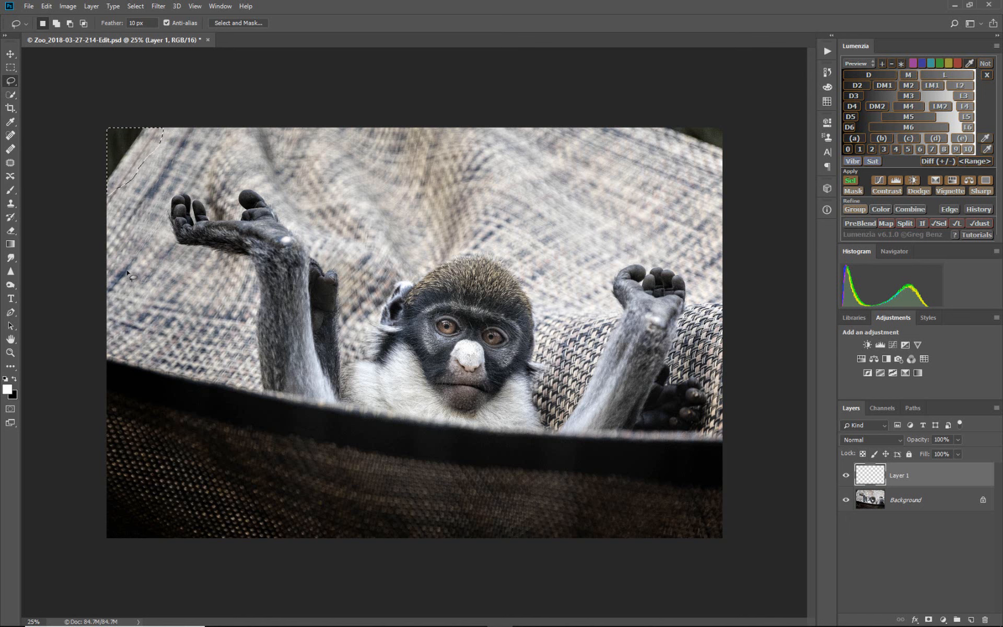
{"action": "key", "text": "ctrl+d"}
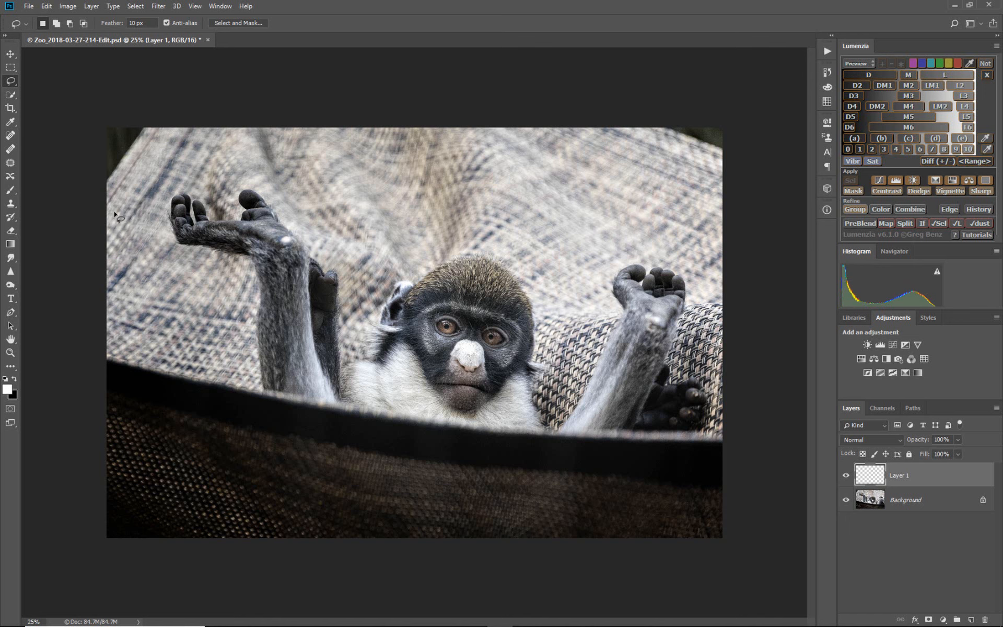
Select both dark upper corners of the photo with Quick Selection and expand the selection by 6 pixels
{"action": "left_click", "coordinate": [10, 94]}
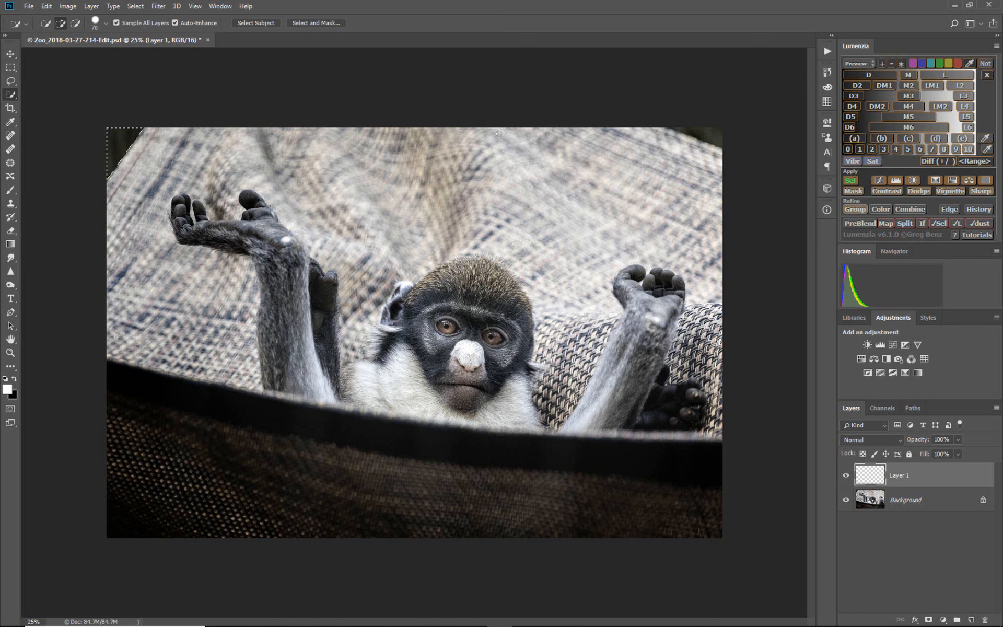
{"action": "left_click", "coordinate": [707, 135]}
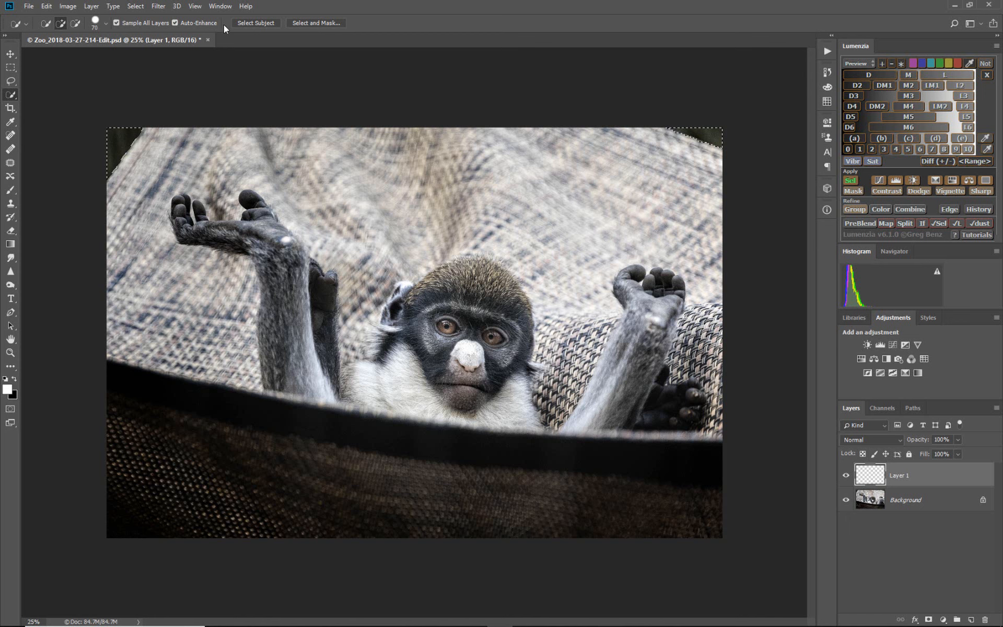
{"action": "left_click", "coordinate": [136, 6]}
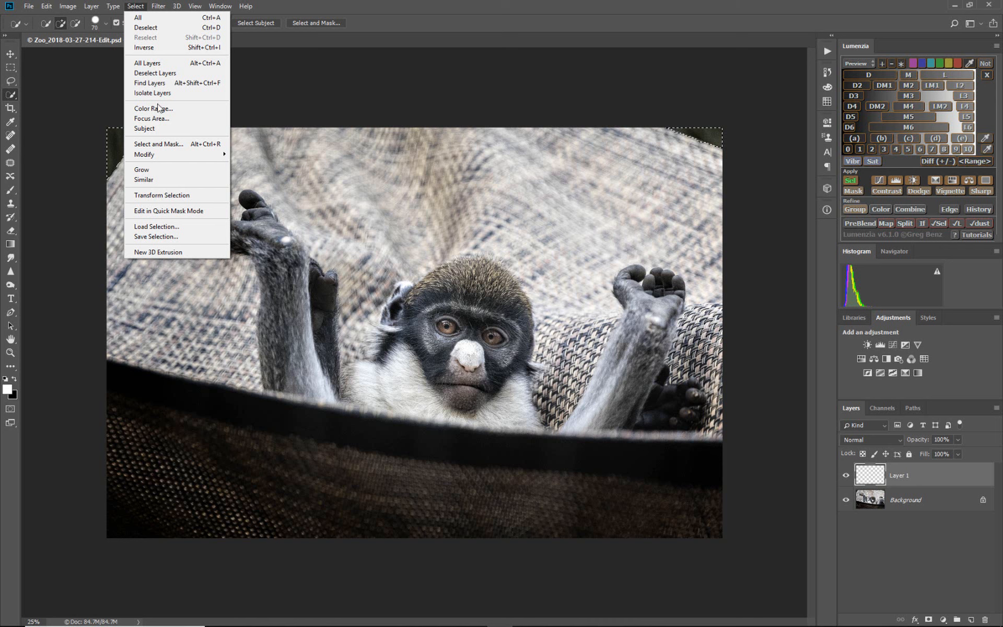
{"action": "mouse_move", "coordinate": [173, 157]}
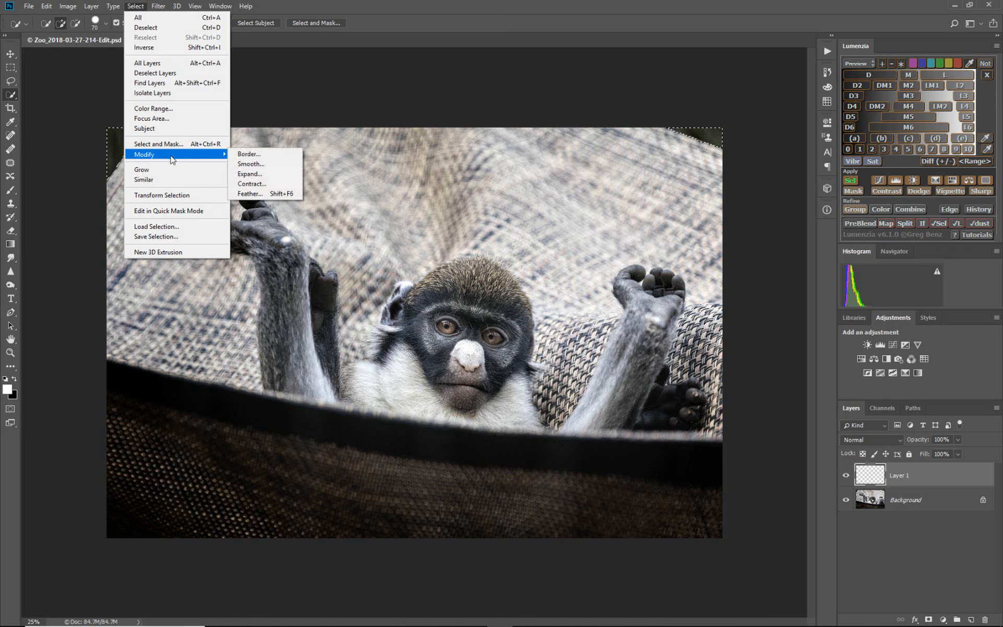
{"action": "left_click", "coordinate": [251, 174]}
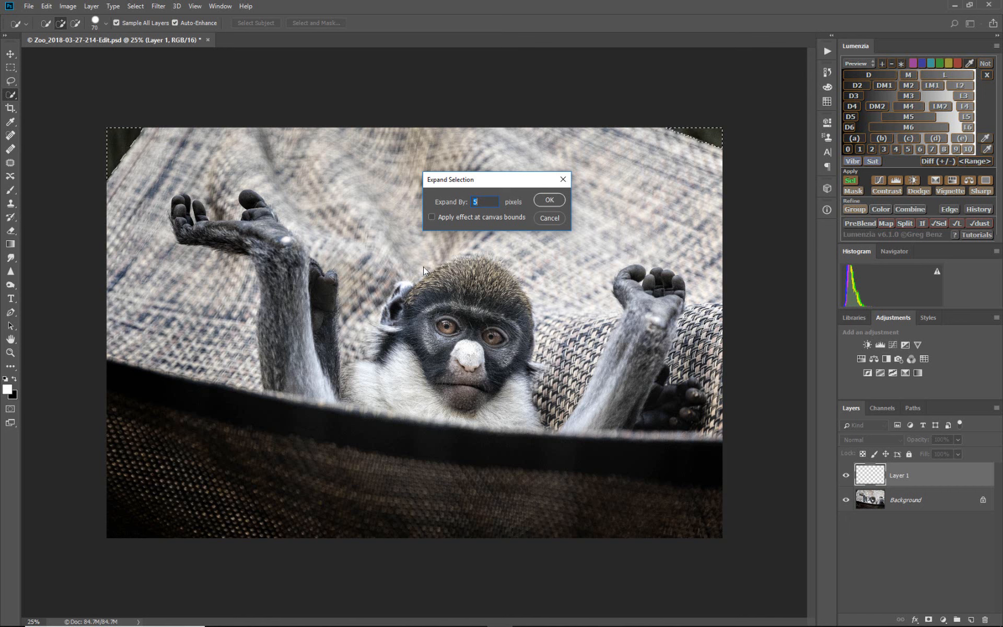
{"action": "type", "text": "6"}
{"action": "left_click", "coordinate": [547, 197]}
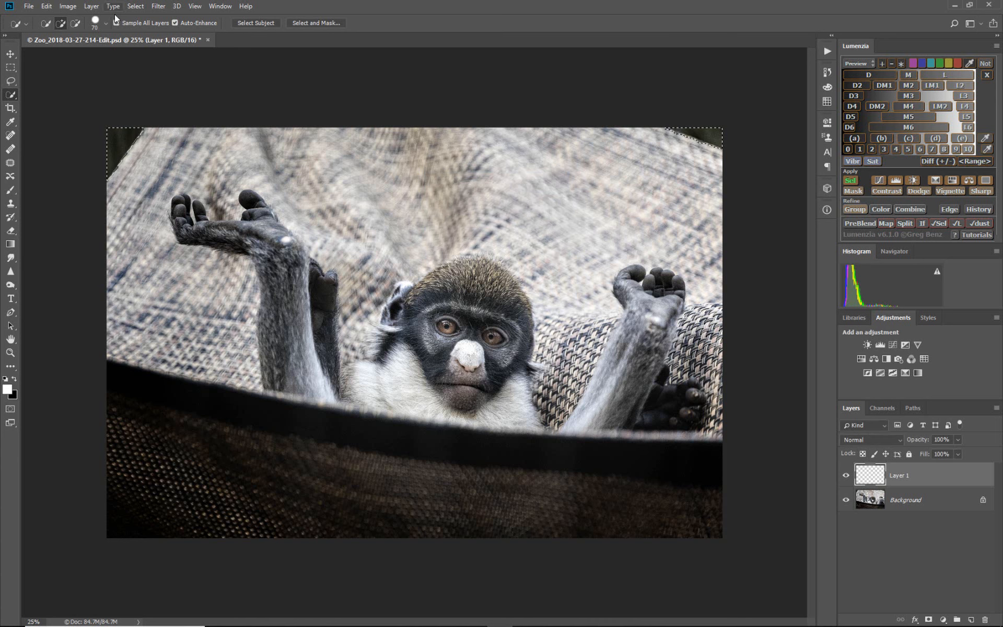
Try a Content-Aware fill of the selected corners on the blank layer, in Normal mode at 100% opacity
{"action": "left_click", "coordinate": [47, 6]}
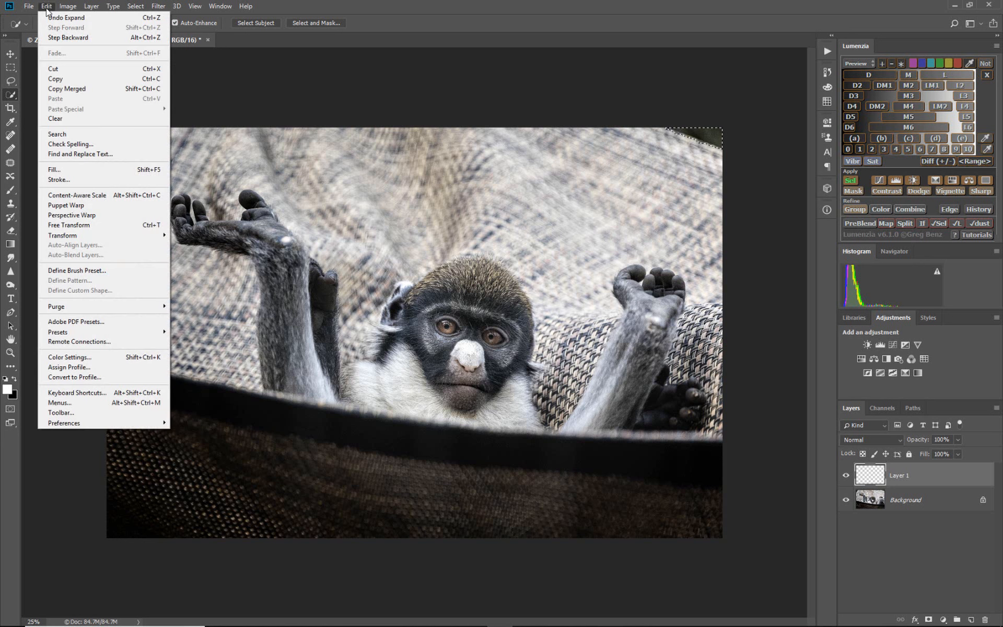
{"action": "left_click", "coordinate": [97, 170]}
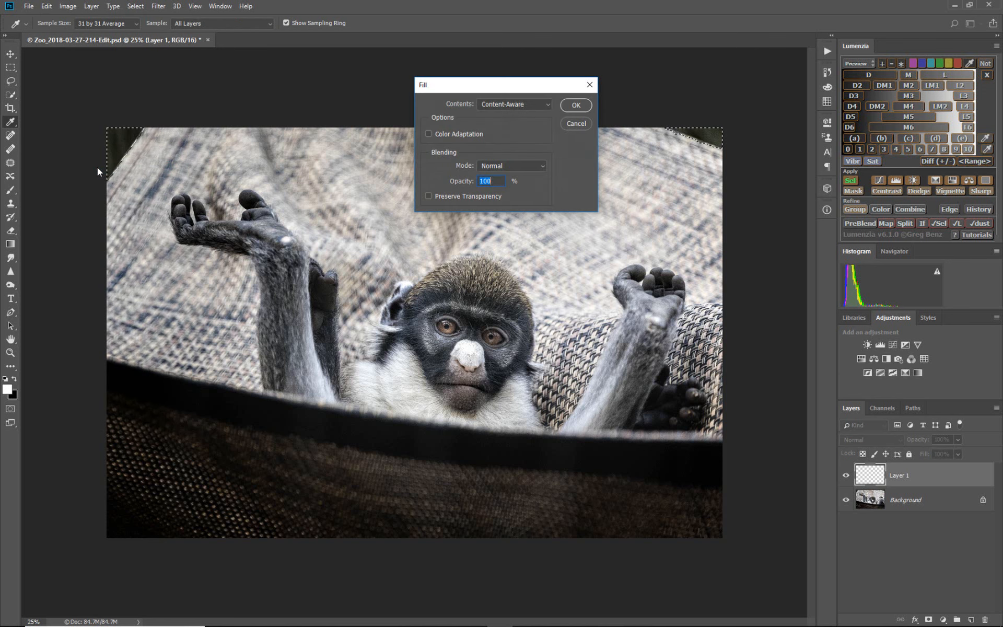
{"action": "left_click", "coordinate": [547, 103]}
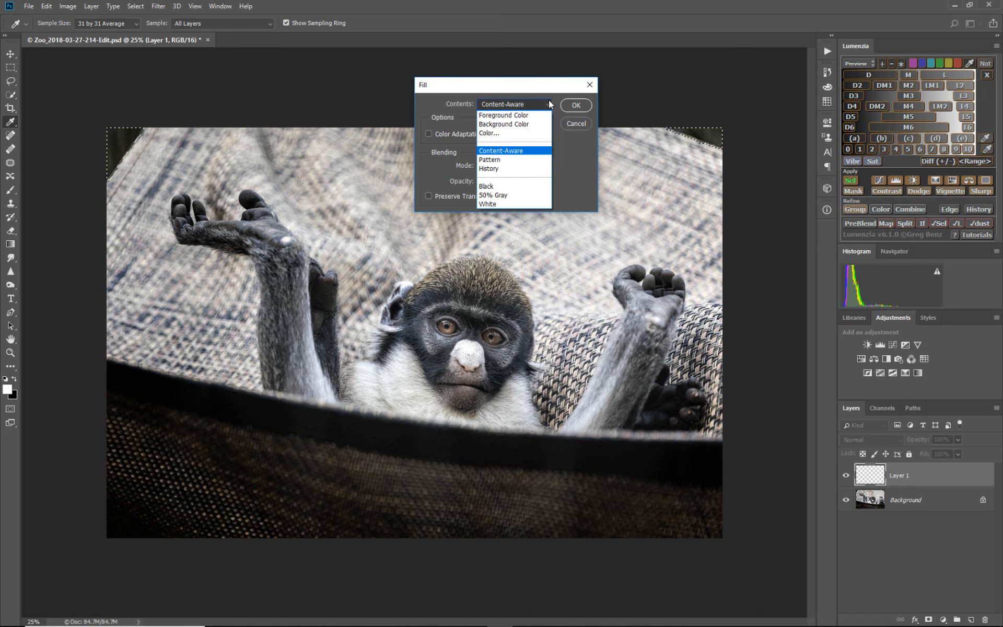
{"action": "left_click", "coordinate": [525, 152]}
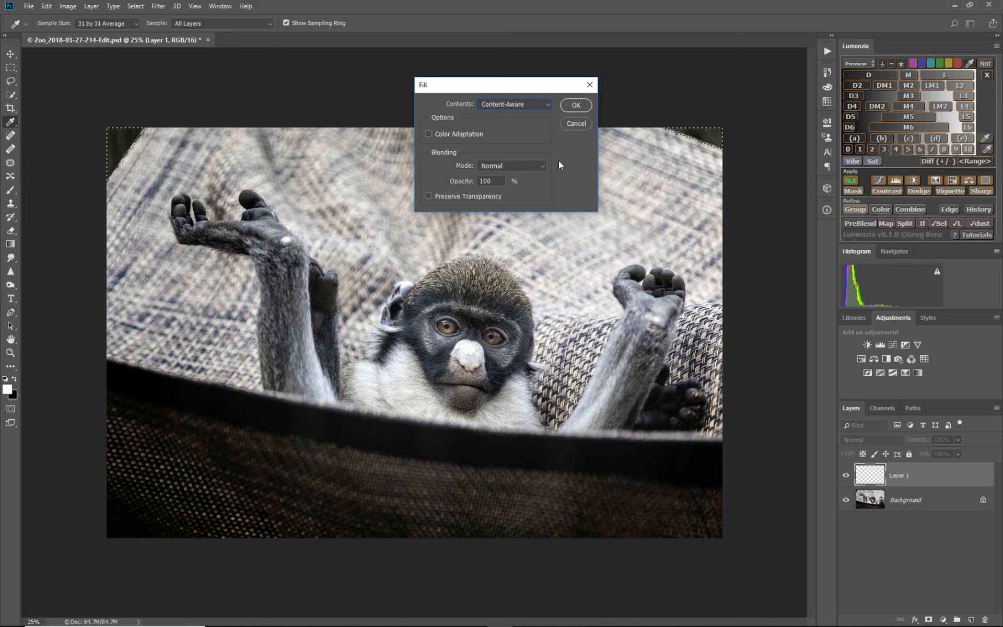
{"action": "left_click", "coordinate": [575, 105]}
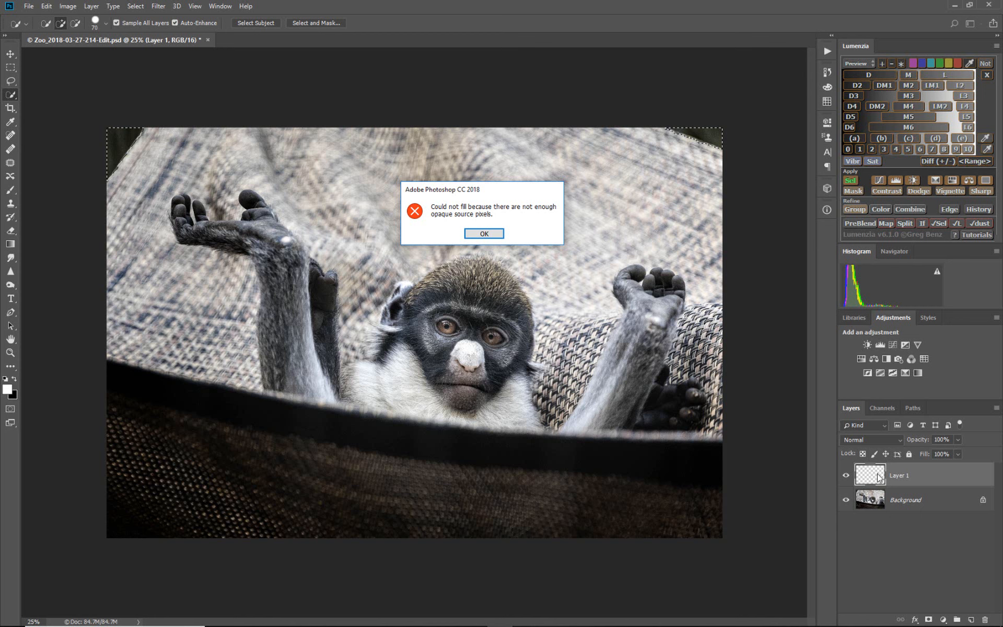
{"action": "left_click", "coordinate": [483, 233]}
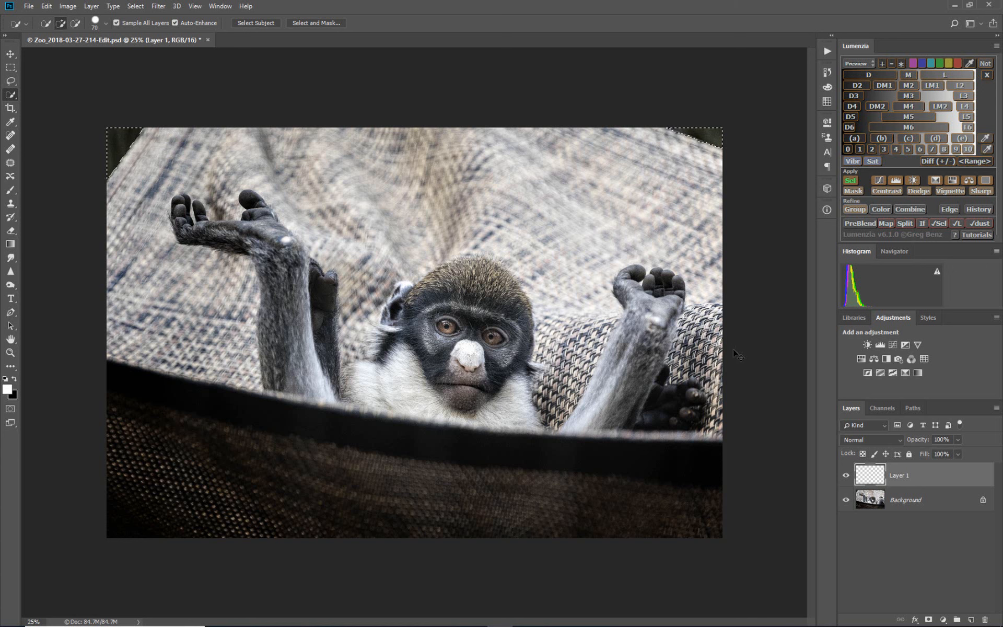
Clear the selection and replace the blank layer with a duplicate of the Background layer
{"action": "key", "text": "ctrl+d"}
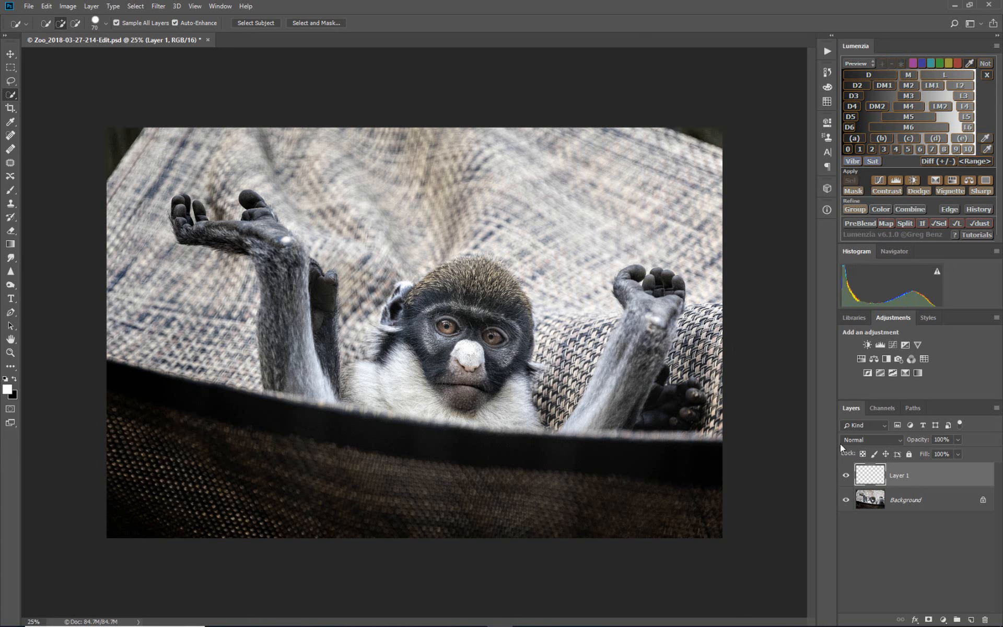
{"action": "key", "text": "Delete"}
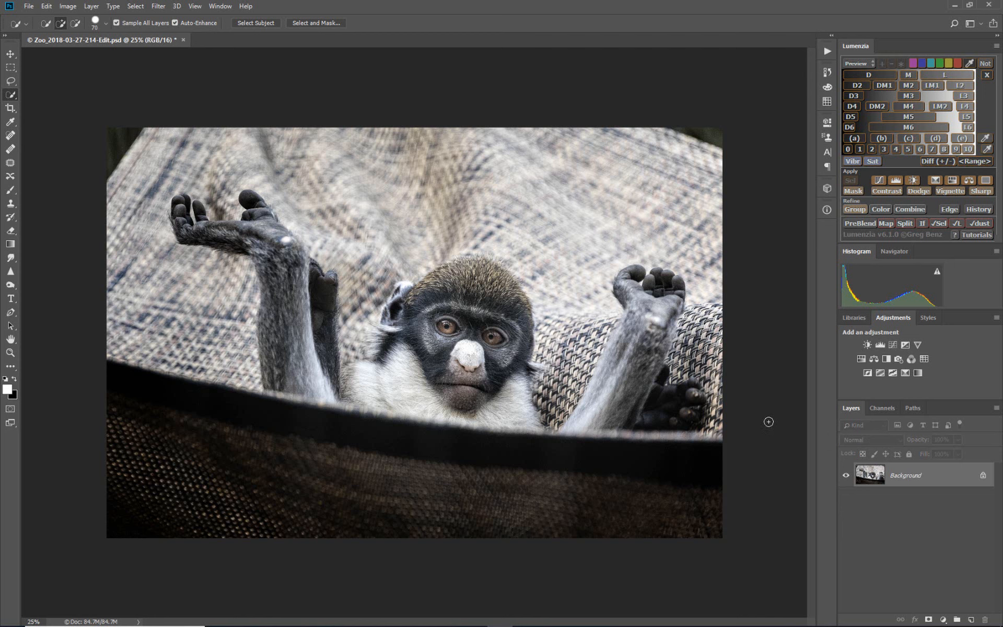
{"action": "key", "text": "ctrl+j"}
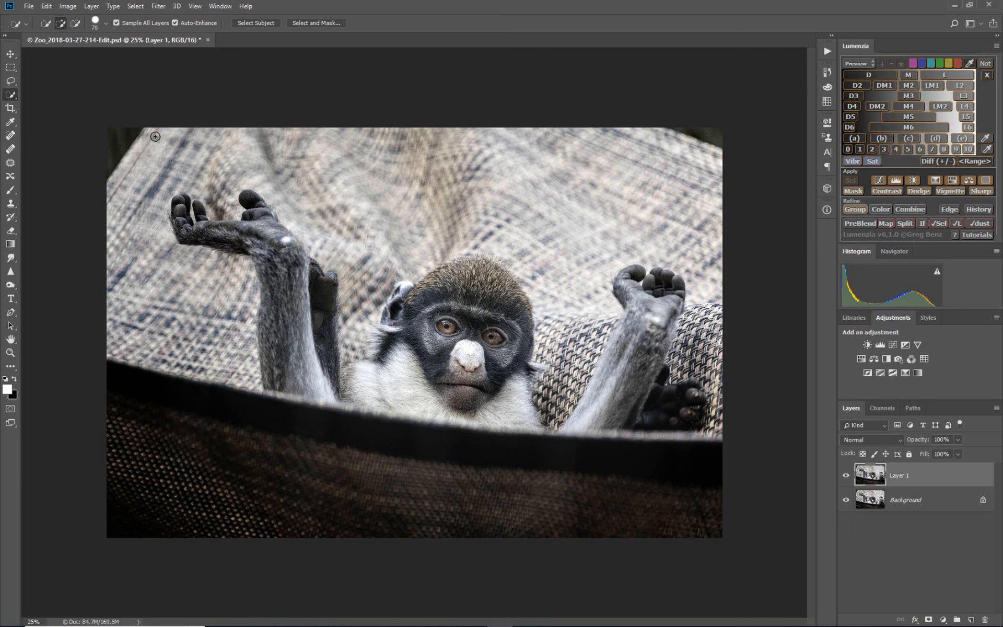
On the duplicate layer, quick-select the two dark upper corners and expand the selection by 6 pixels
{"action": "left_click", "coordinate": [118, 138]}
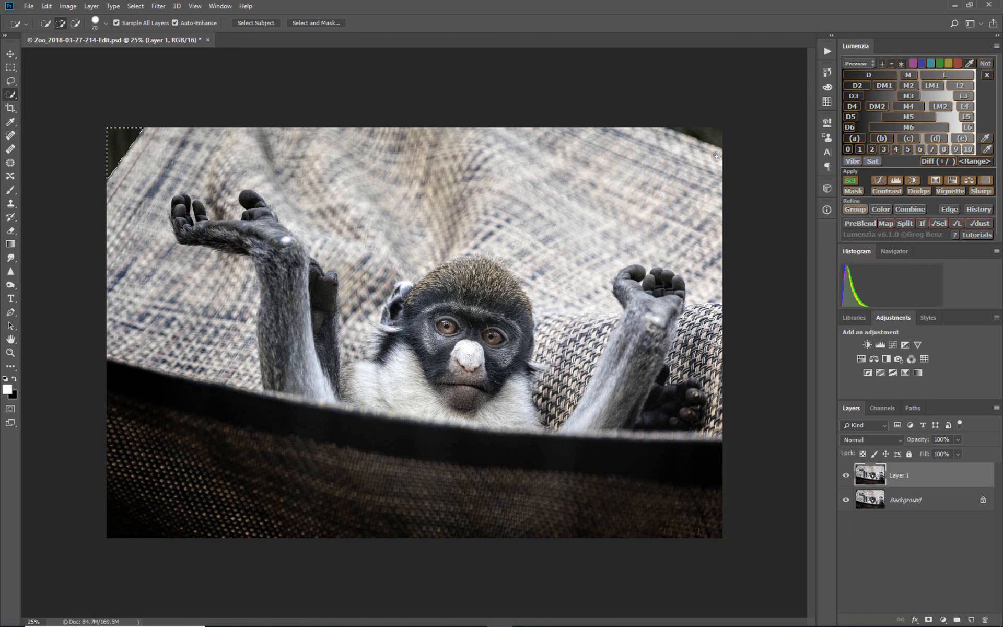
{"action": "left_click", "coordinate": [711, 141]}
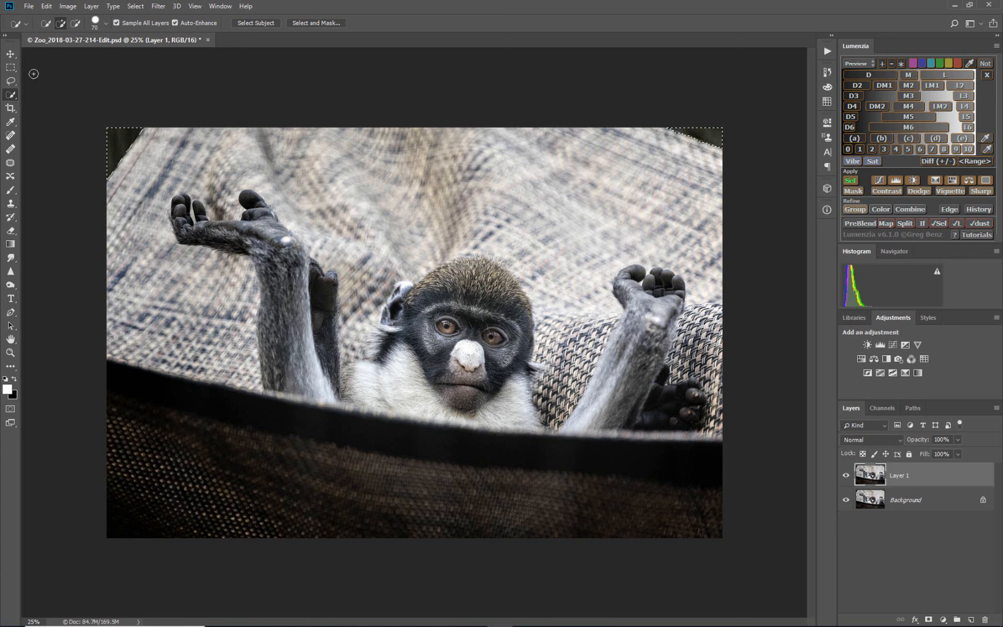
{"action": "left_click", "coordinate": [128, 7]}
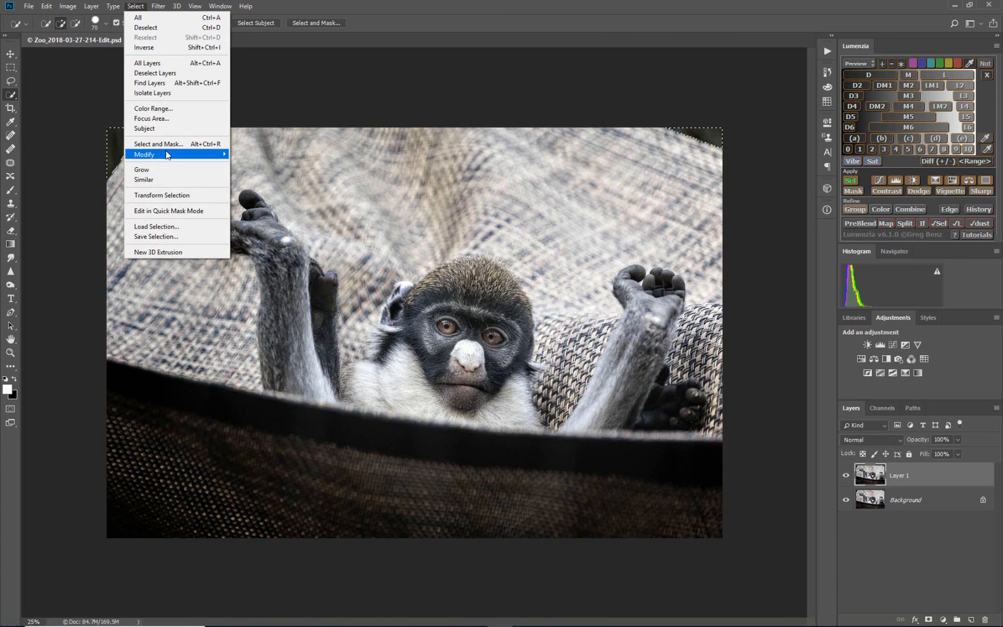
{"action": "mouse_move", "coordinate": [193, 154]}
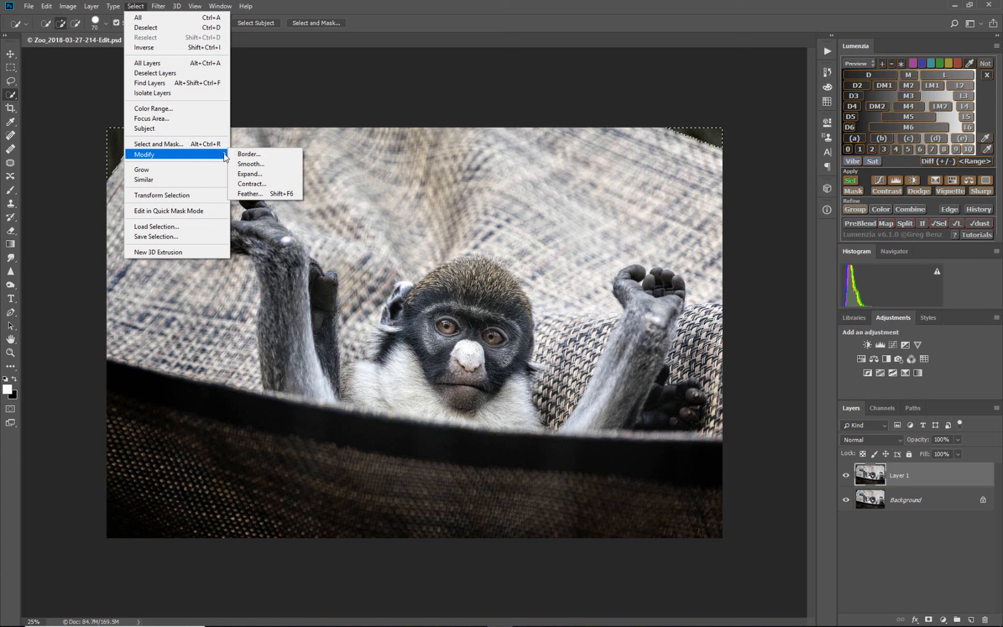
{"action": "left_click", "coordinate": [241, 173]}
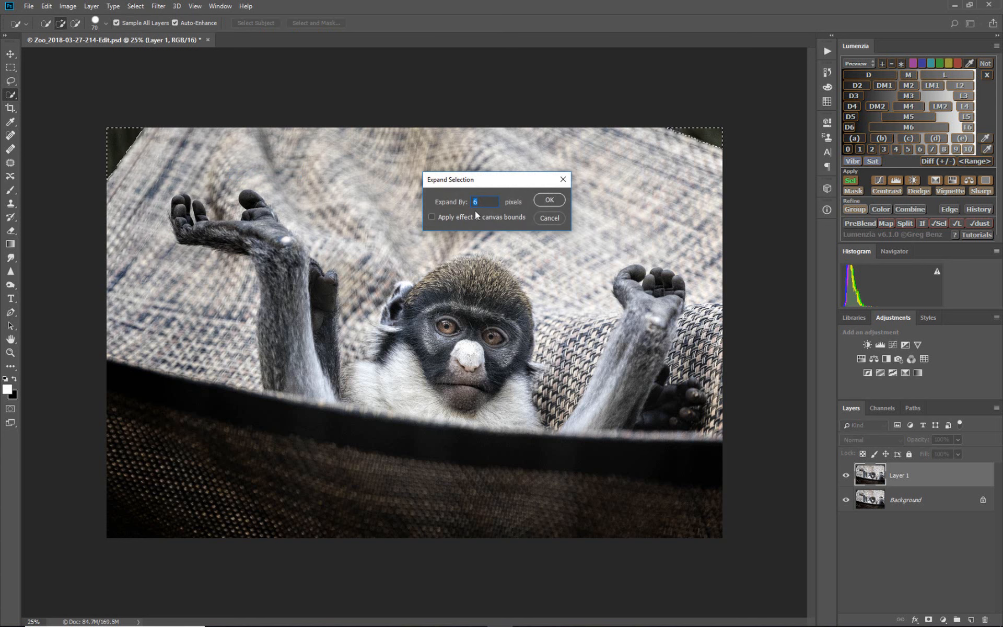
{"action": "key", "text": "Return"}
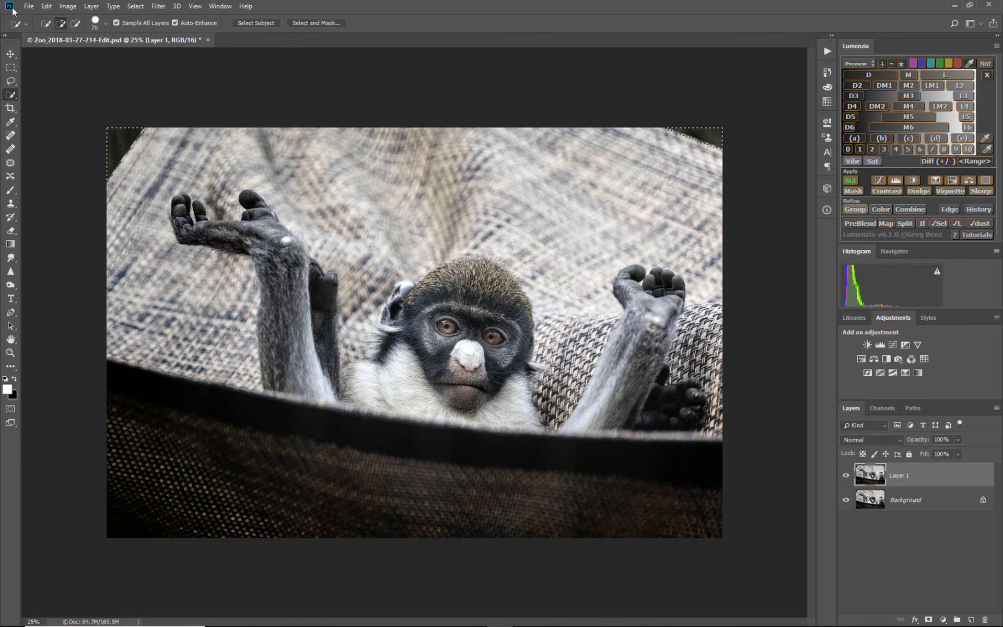
Fill the selected corners with Content-Aware in Normal mode at 100% opacity
{"action": "left_click", "coordinate": [48, 7]}
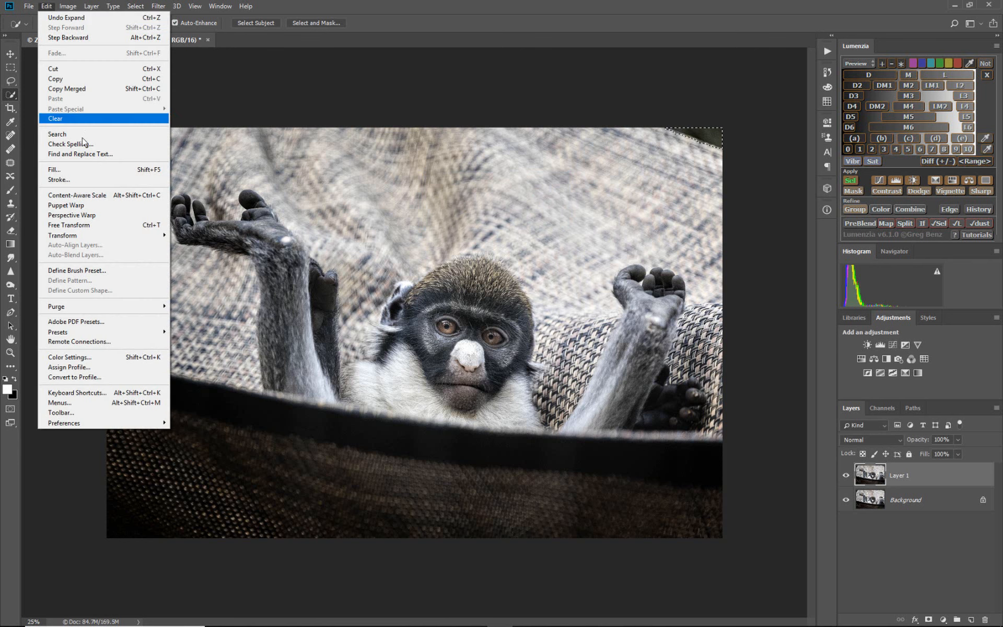
{"action": "left_click", "coordinate": [87, 171]}
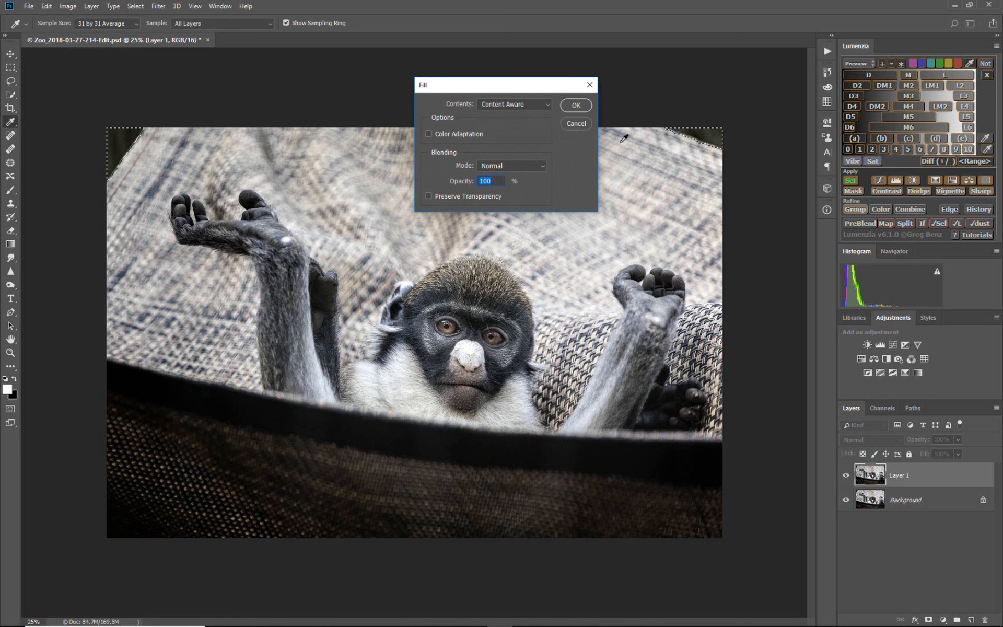
{"action": "left_click", "coordinate": [575, 105]}
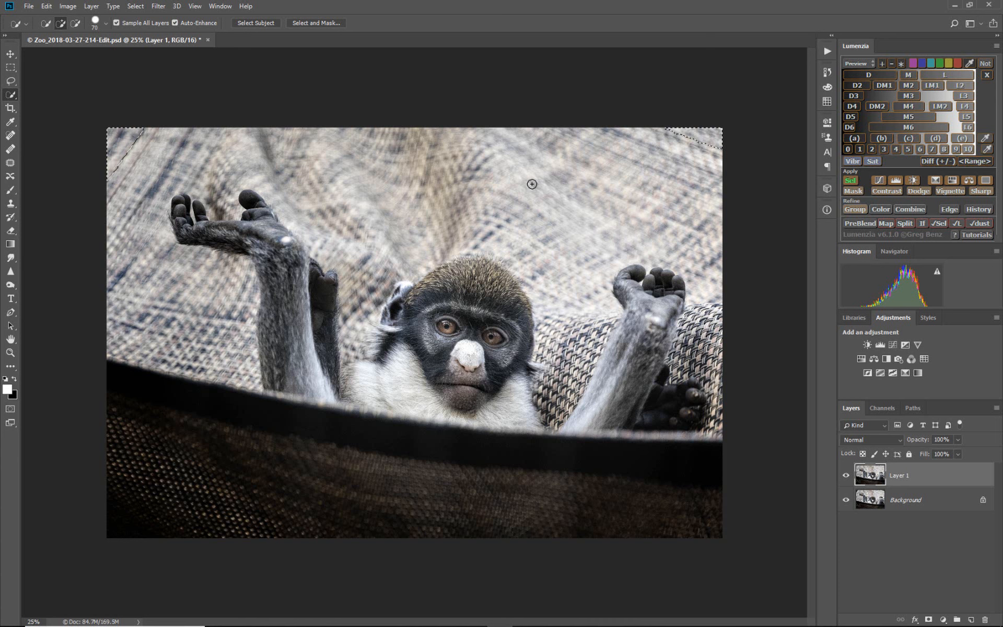
Copy the filled corners to their own layer and merge the full duplicate, Layer 1, down into the Background
{"action": "key", "text": "ctrl+j"}
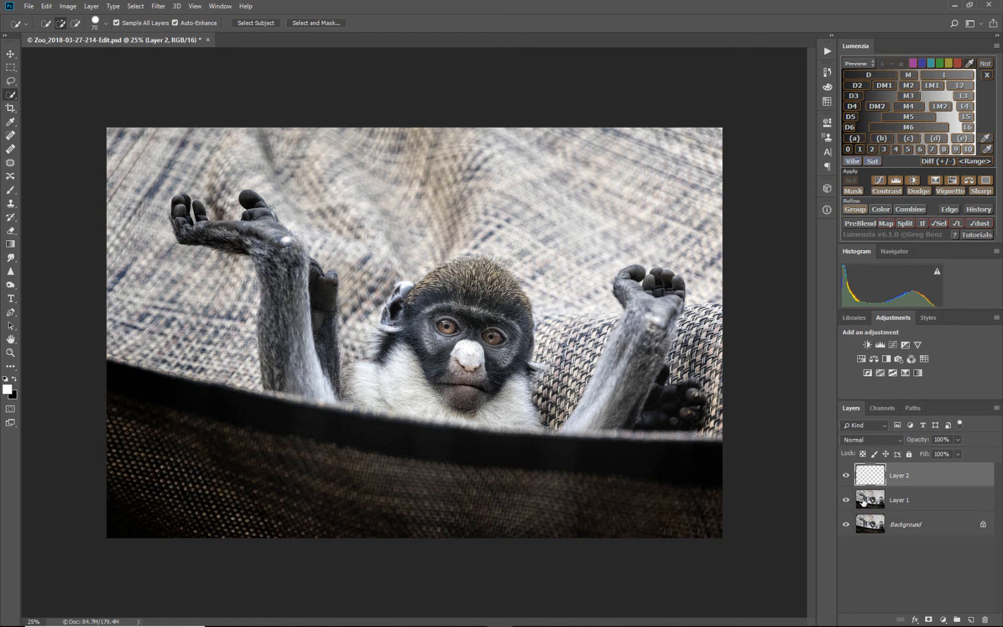
{"action": "left_click", "coordinate": [912, 502]}
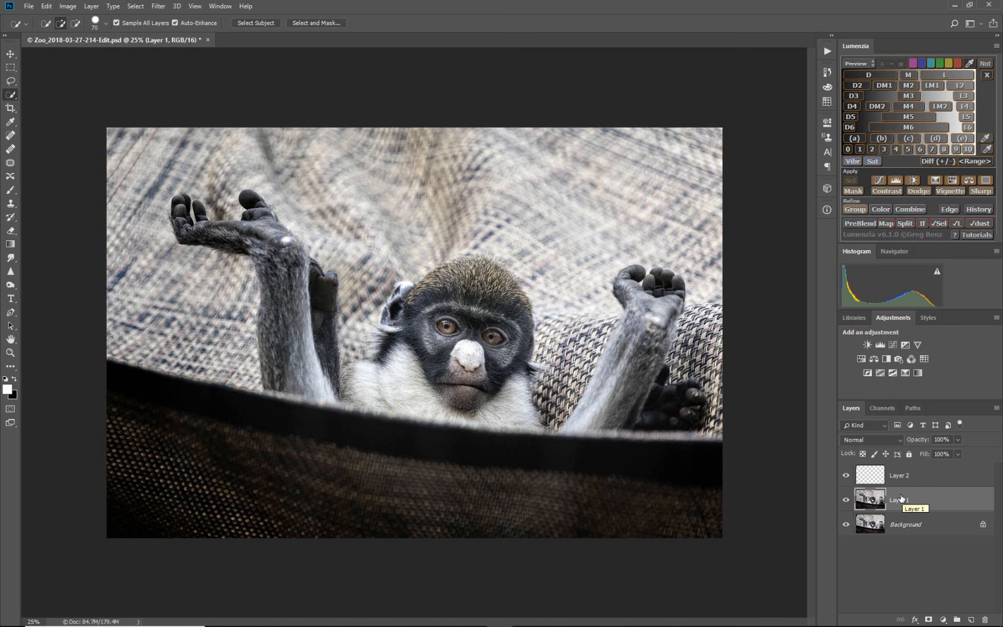
{"action": "key", "text": "ctrl+e"}
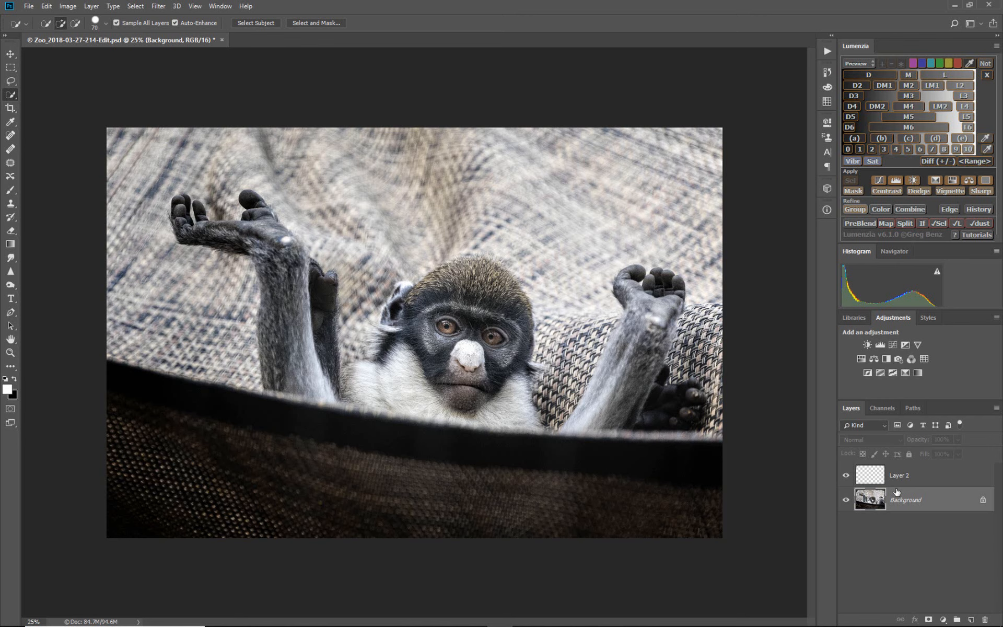
Select Layer 2 and briefly hide the Background to inspect the isolated corner patches
{"action": "left_click", "coordinate": [905, 476]}
{"action": "left_click", "coordinate": [846, 501]}
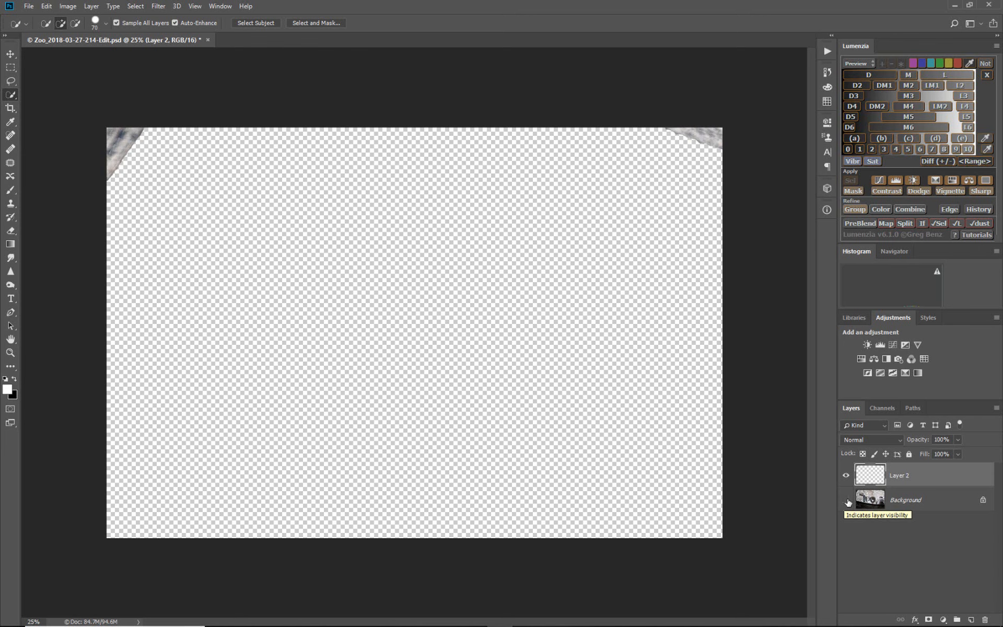
{"action": "left_click", "coordinate": [846, 500]}
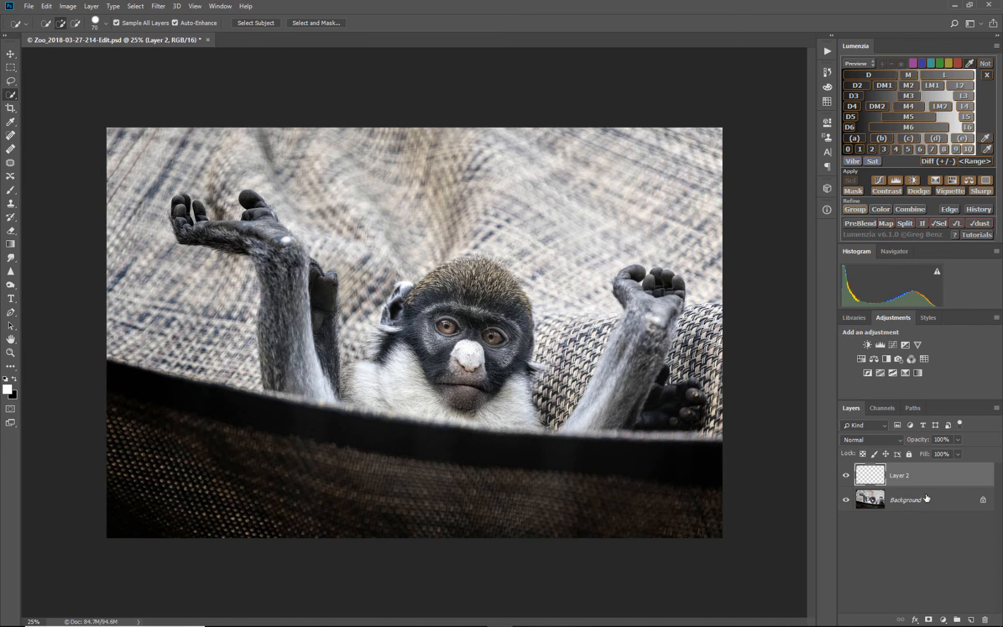